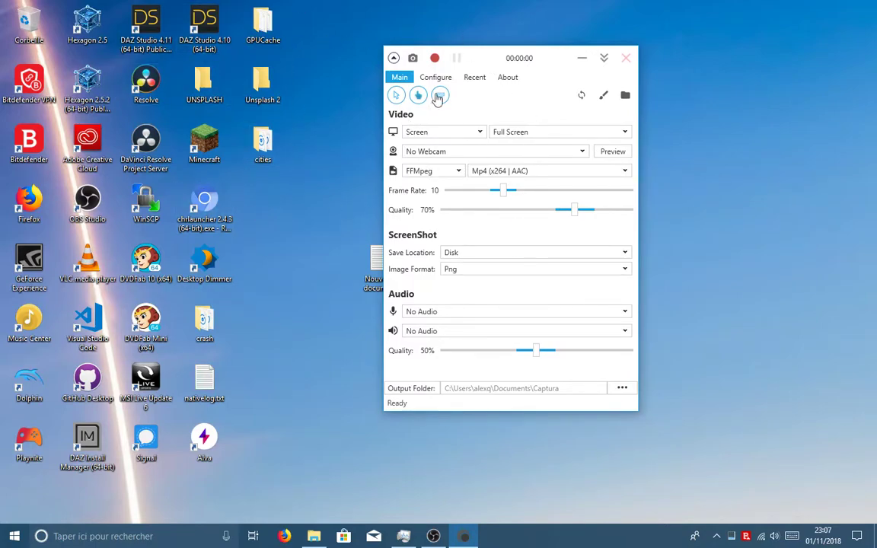
Step: Move the capture window aside on the desktop and toggle the mouse-click and keystroke inclusion options off and back on
drag(516, 58, 212, 65)
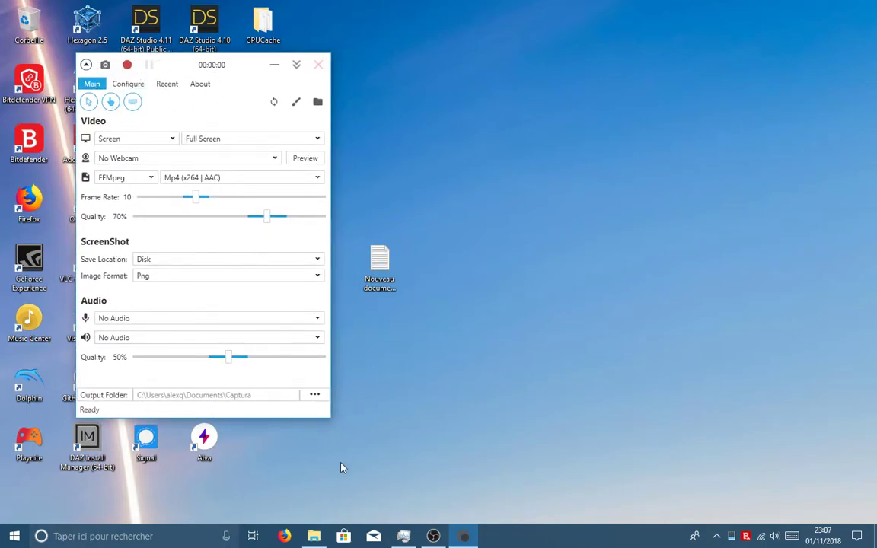
click(86, 102)
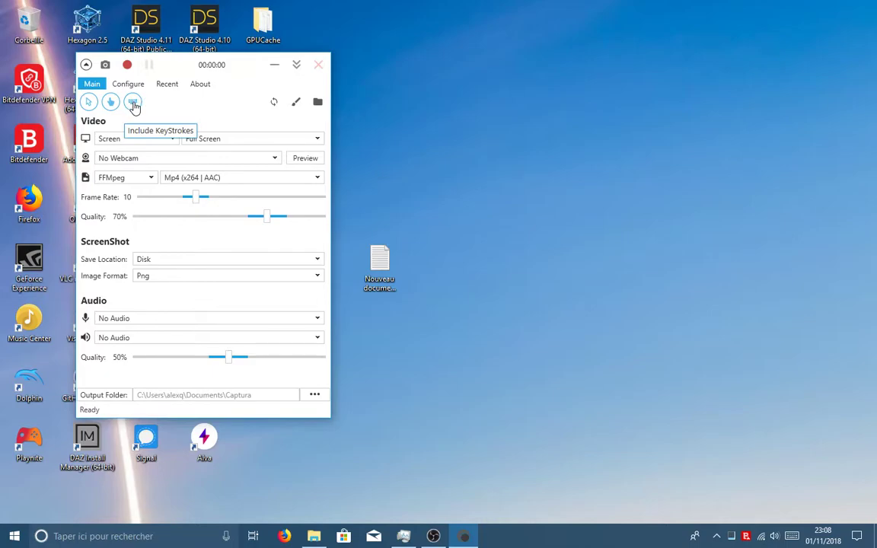
click(111, 103)
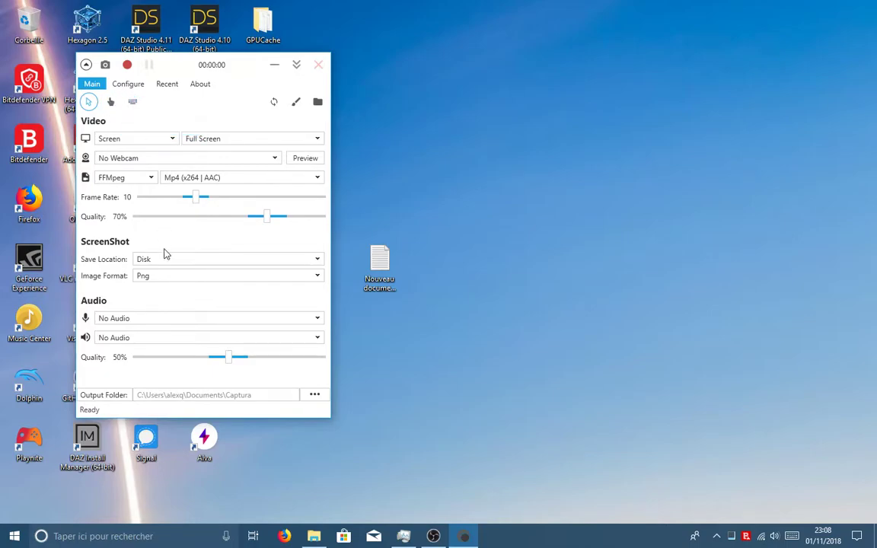
click(111, 102)
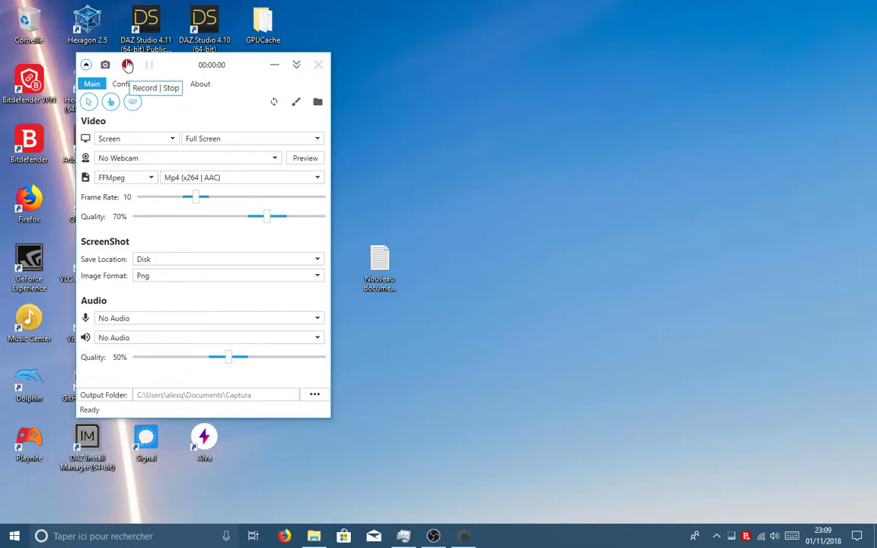
Step: Review the available video source types and the displays that can be chosen for screen capture
click(134, 141)
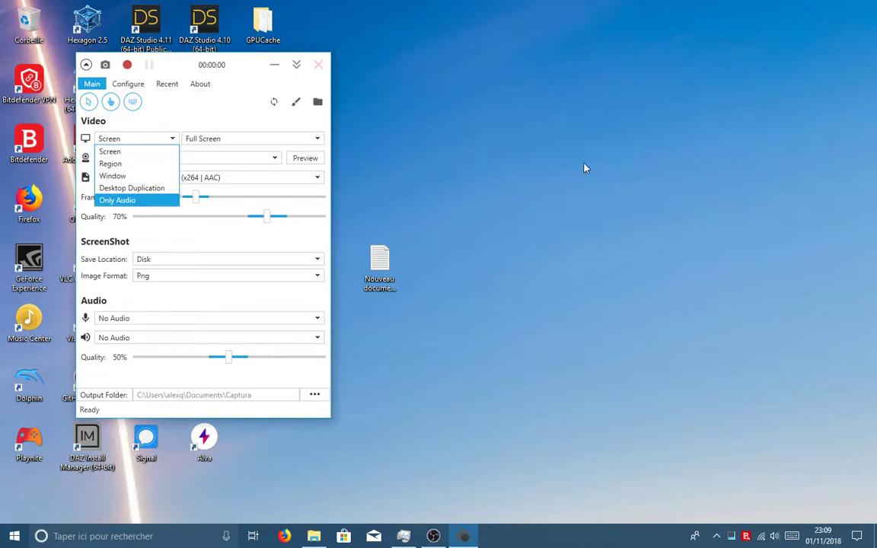
key(Up)
key(Up)
key(Up)
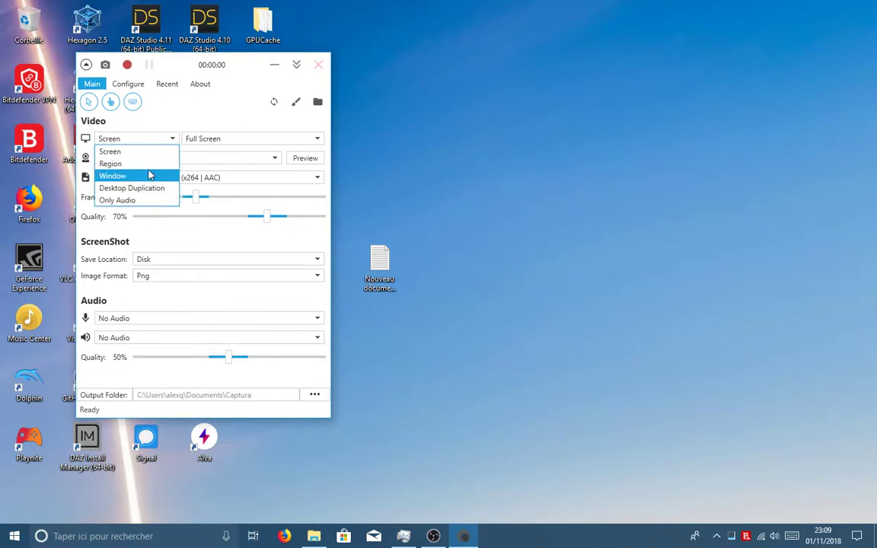
click(207, 135)
click(273, 144)
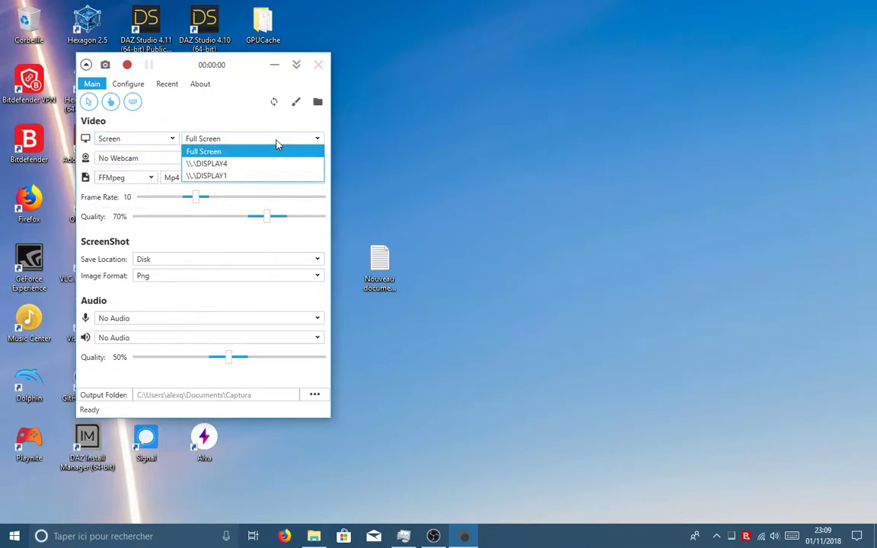
click(213, 137)
click(209, 143)
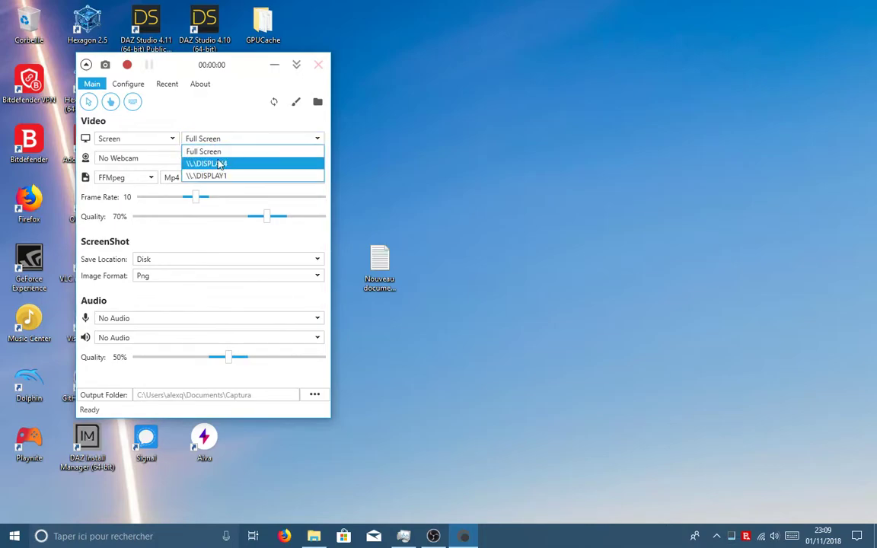
click(220, 126)
Step: Examine the webcam setting and the video encoder choices offered for the recording
click(155, 161)
click(153, 169)
click(120, 178)
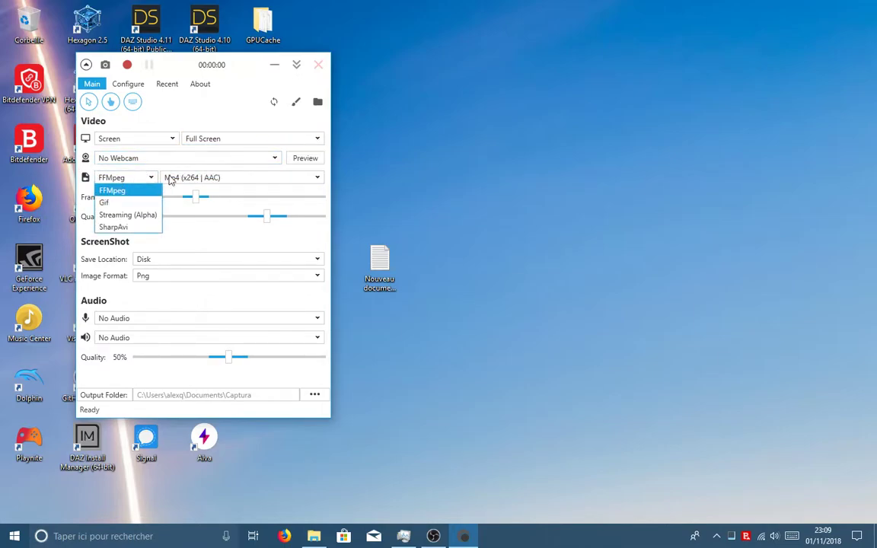
click(204, 166)
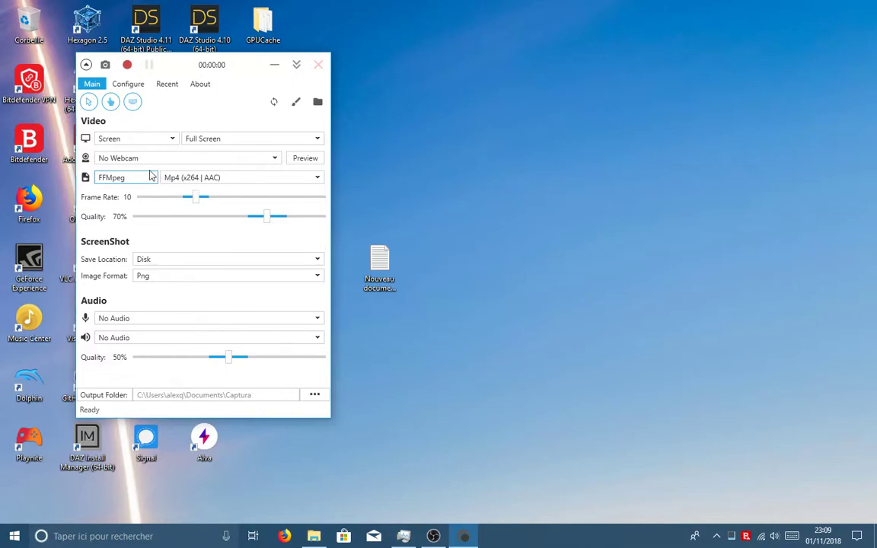
click(123, 176)
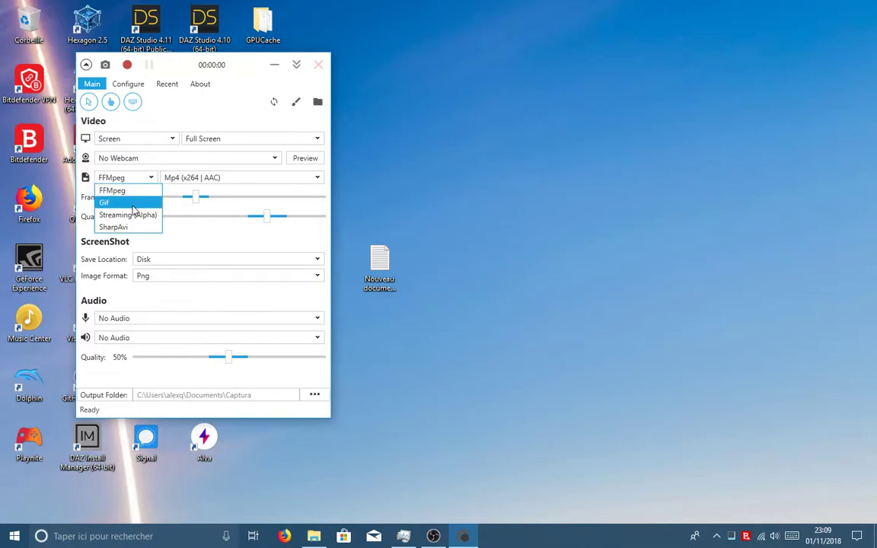
click(198, 184)
Step: Review the output formats available for the FFMpeg encoder
click(186, 177)
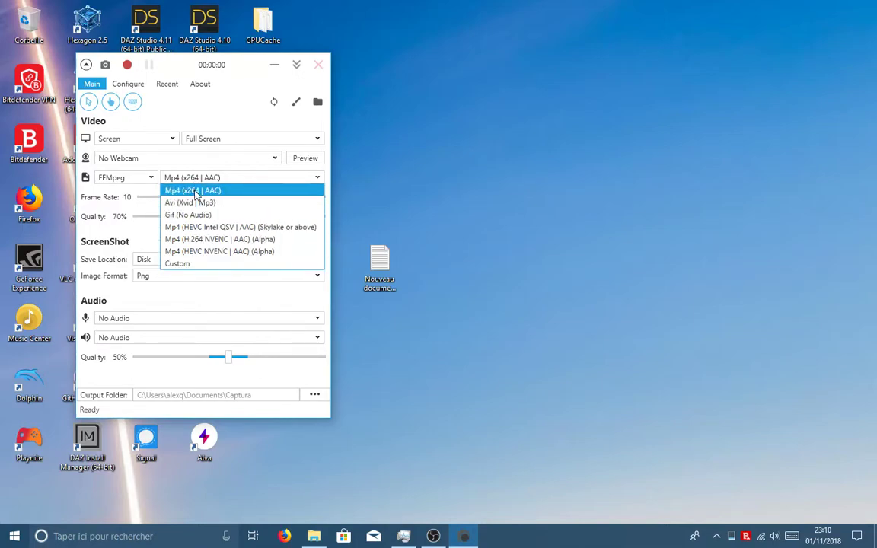
click(150, 194)
click(211, 183)
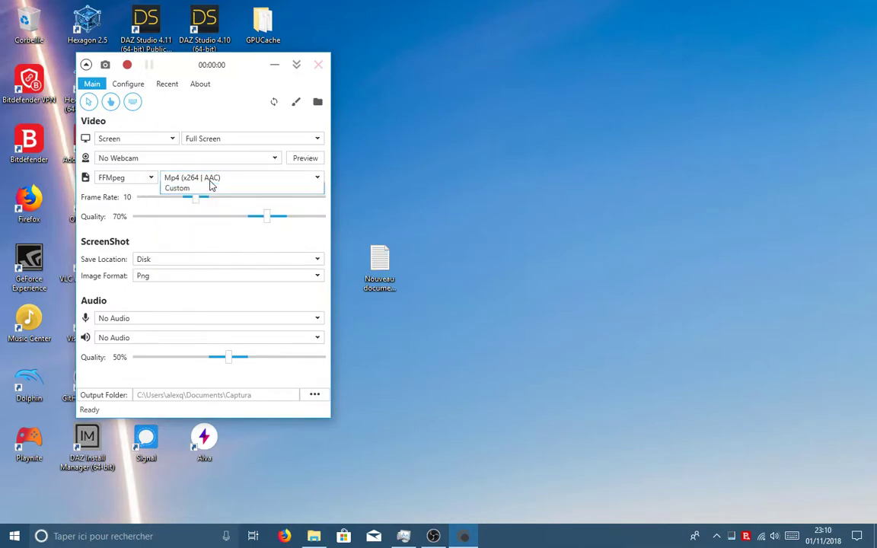
click(169, 149)
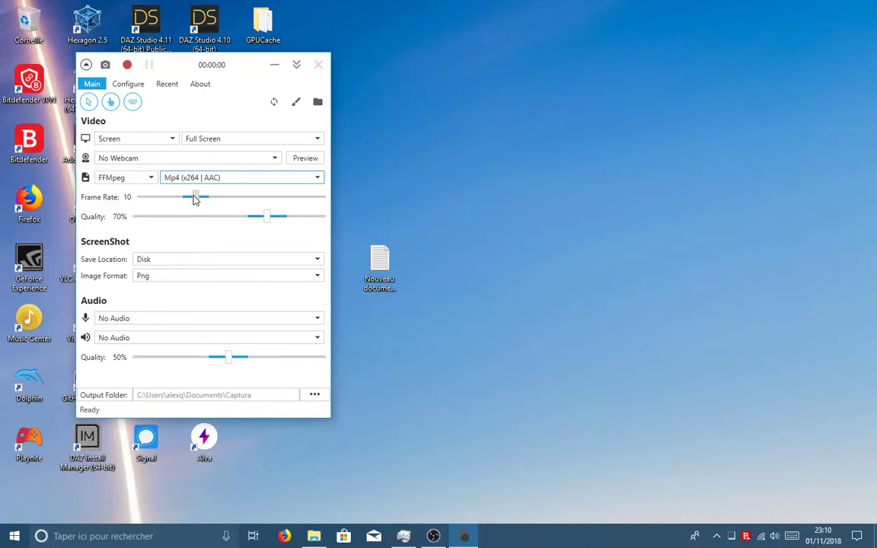
Step: Try a video frame rate of 30 and return it to 10
drag(195, 199, 320, 202)
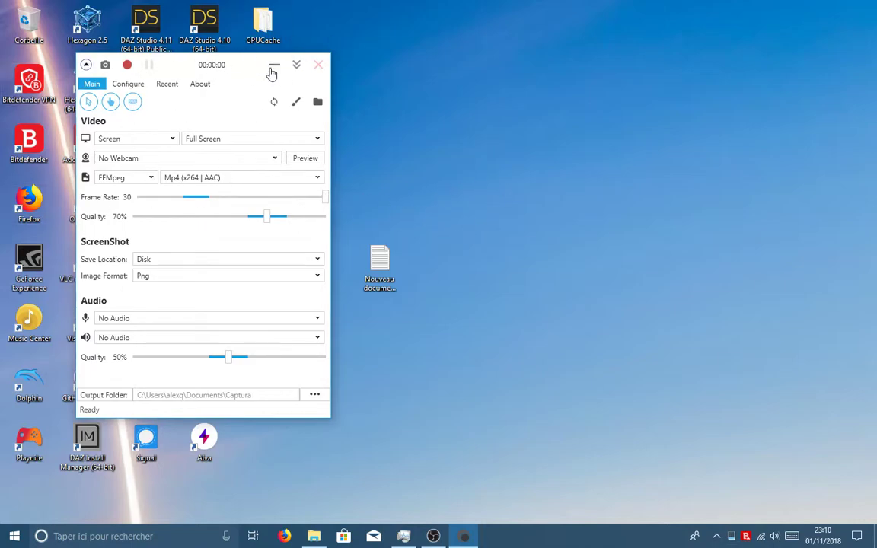
drag(324, 197, 196, 198)
mouse_move(266, 221)
mouse_down()
mouse_move(326, 219)
mouse_move(269, 218)
mouse_up()
Step: Review the save locations and image formats available for screenshots
click(180, 263)
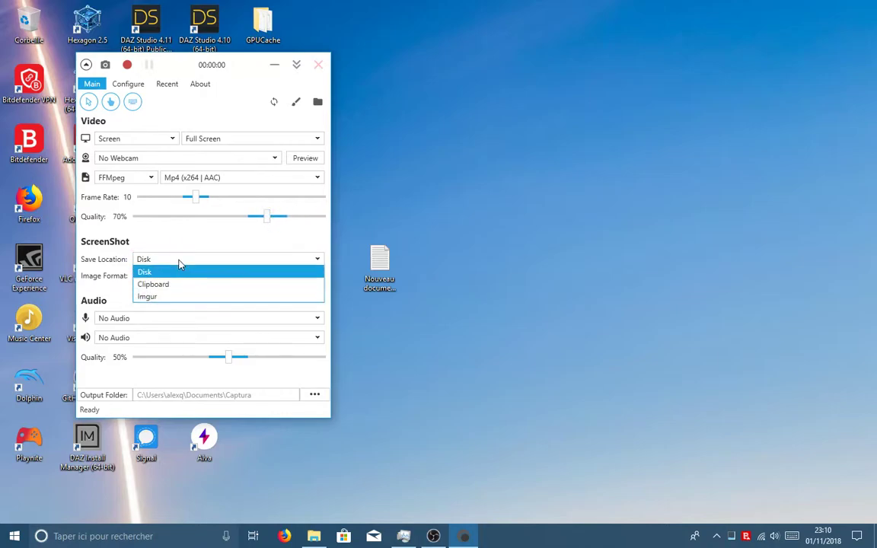
click(112, 249)
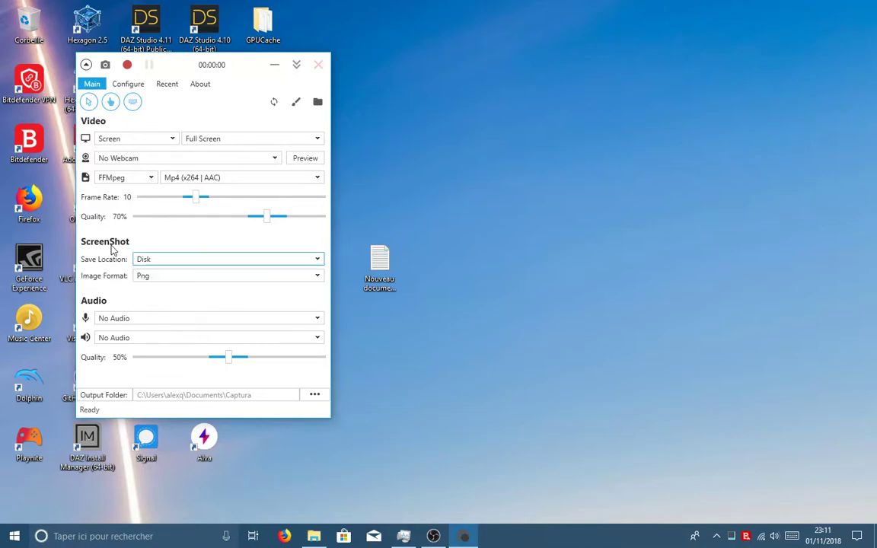
click(157, 278)
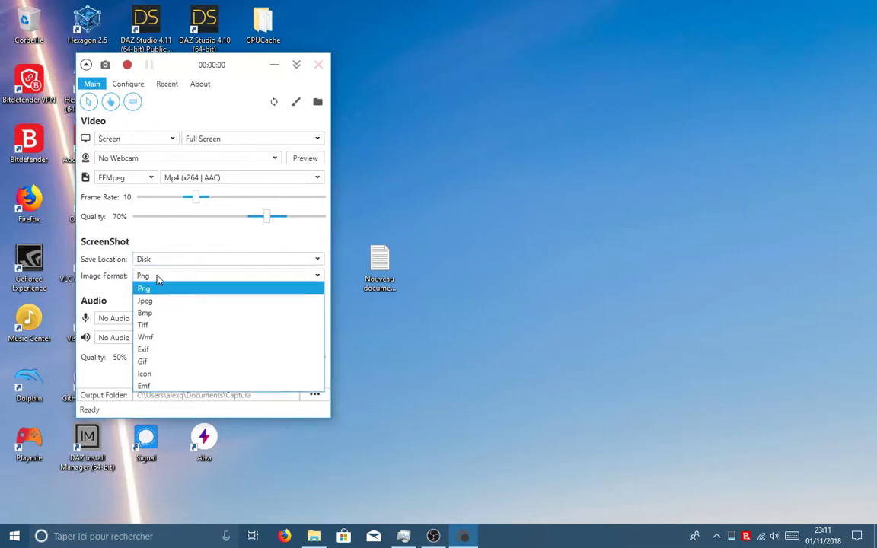
click(100, 272)
Step: Review the microphone and speaker sources available for audio recording
click(118, 323)
click(118, 323)
click(121, 303)
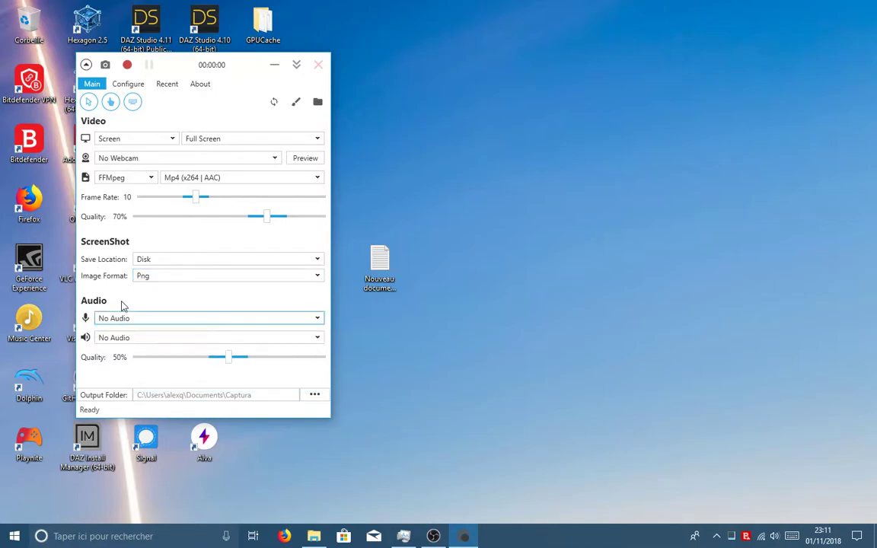
click(139, 339)
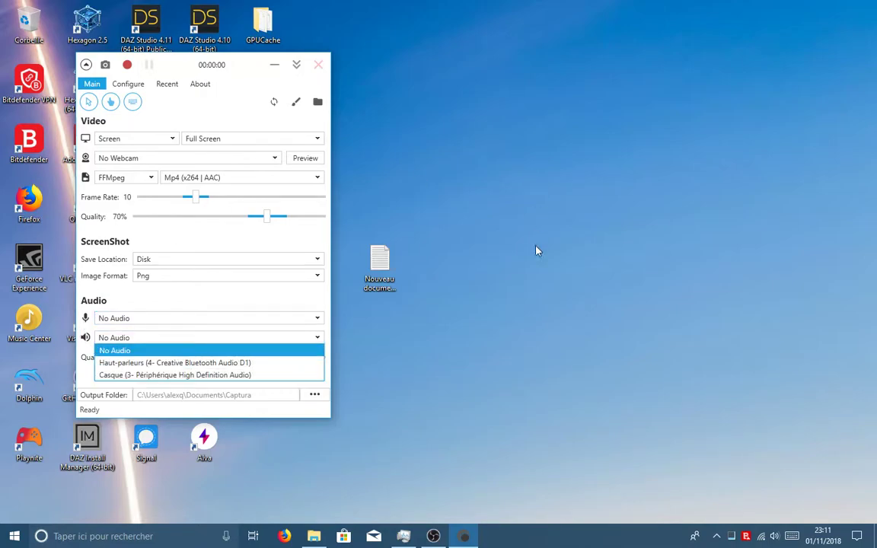
click(178, 283)
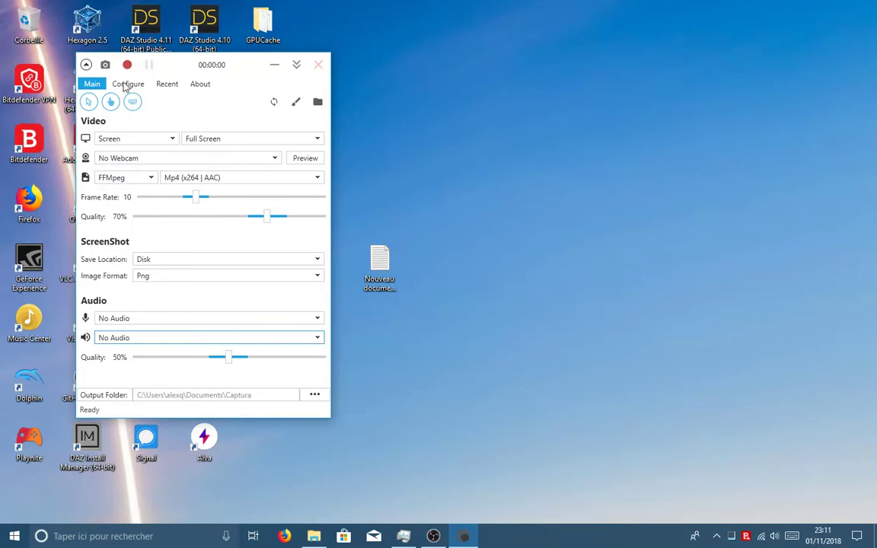
Step: Open the drawing canvas, place it beside the main window to view its tools, and close it
click(294, 105)
drag(262, 128, 482, 65)
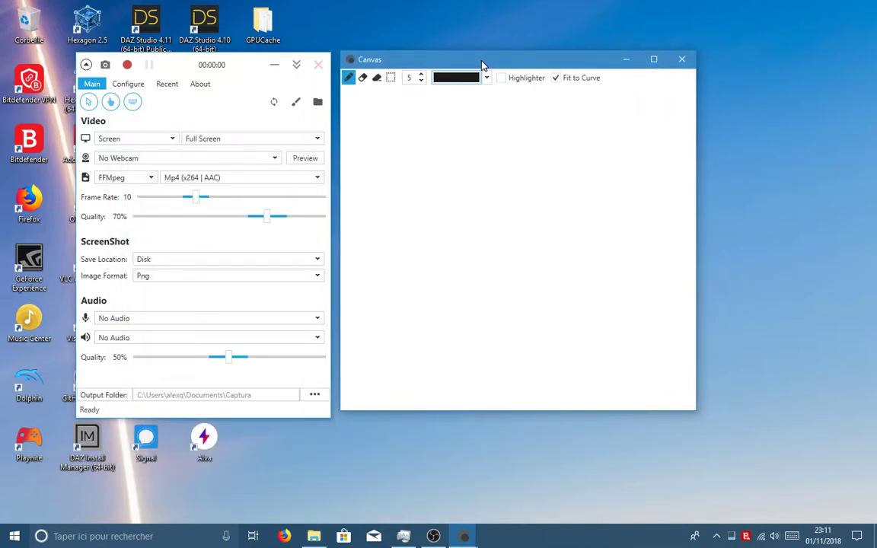
click(681, 58)
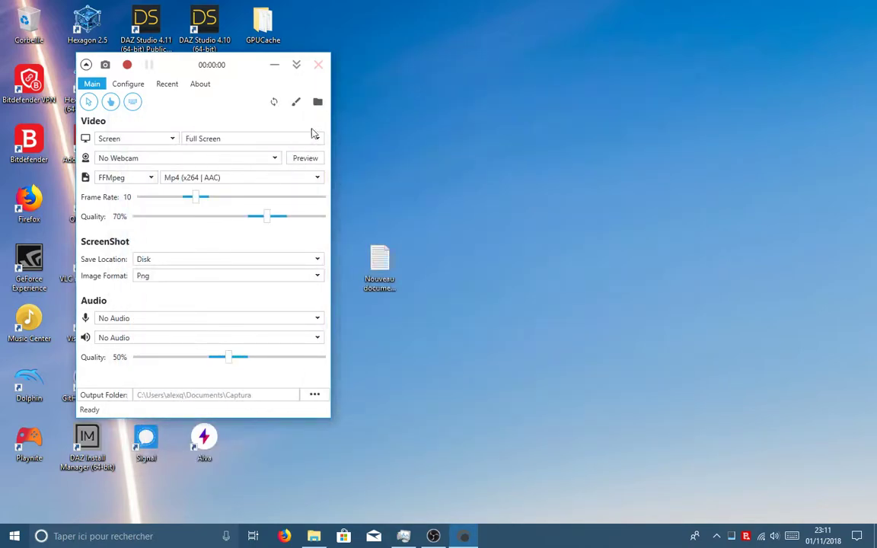
Step: Open the Captura output folder, check its contents, and close the folder window
click(318, 111)
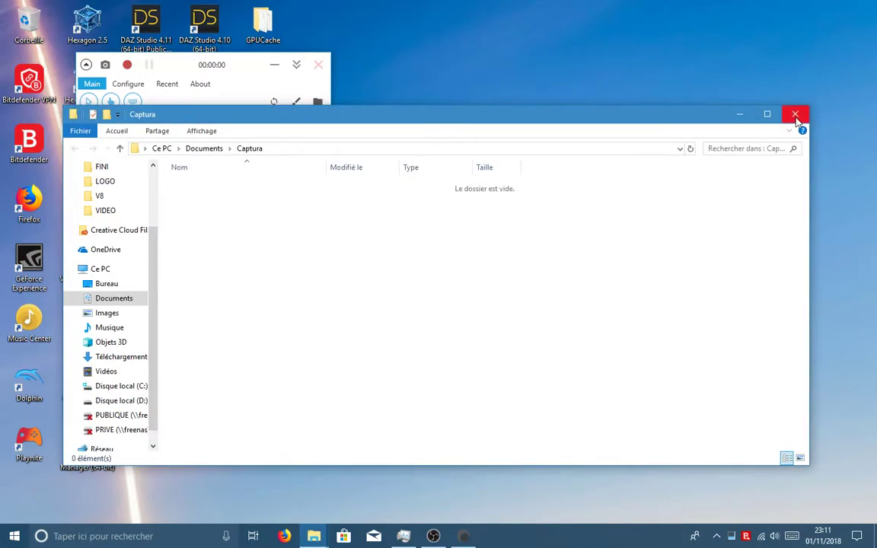
drag(636, 122, 640, 159)
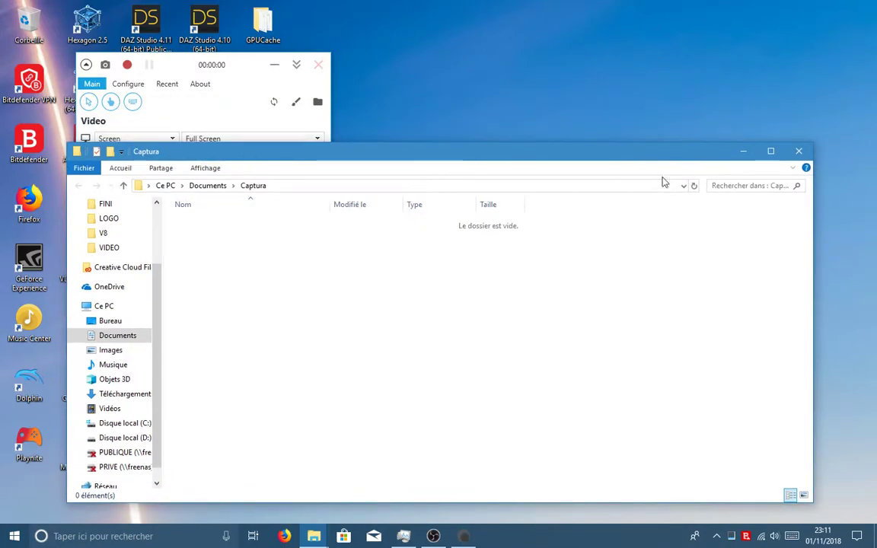
click(798, 151)
Step: Change the interface language to French (français) in the configuration settings
click(129, 86)
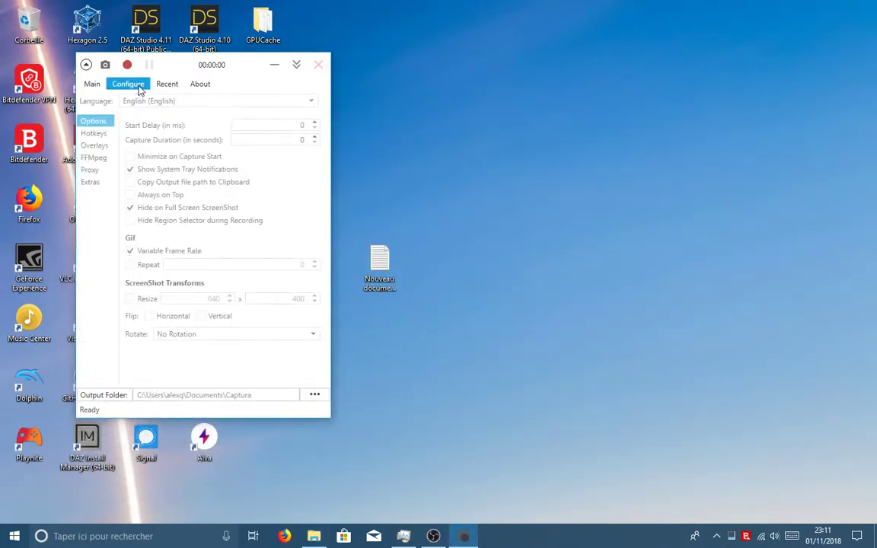
click(237, 102)
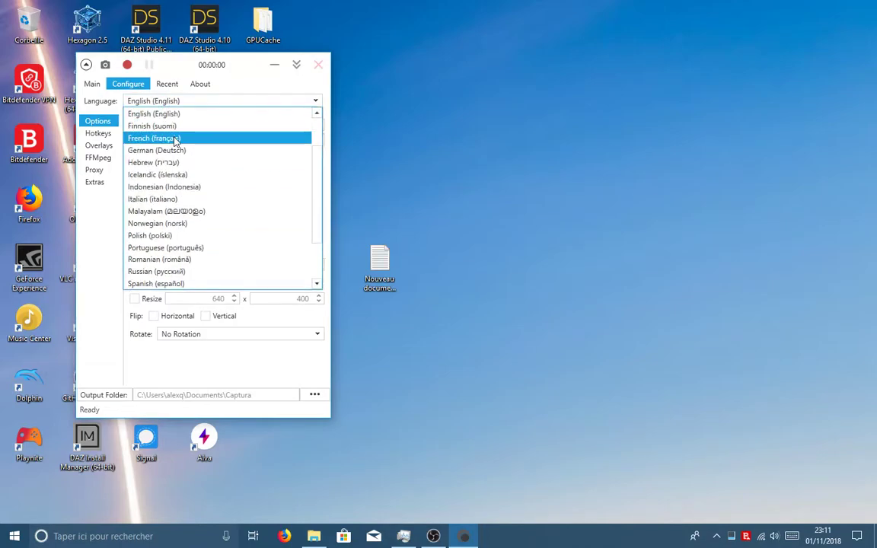
click(174, 141)
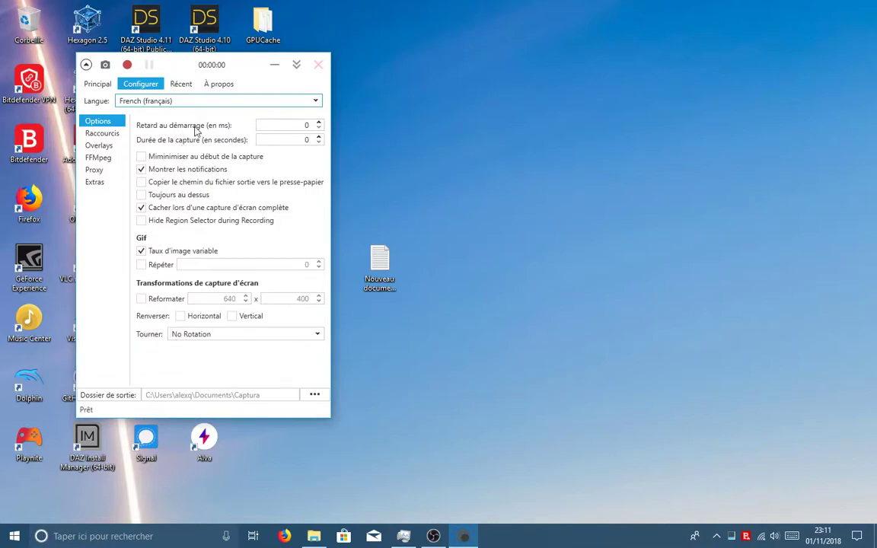
Step: Examine the keyboard shortcut settings and the webcam and mouse-click overlay options
click(107, 133)
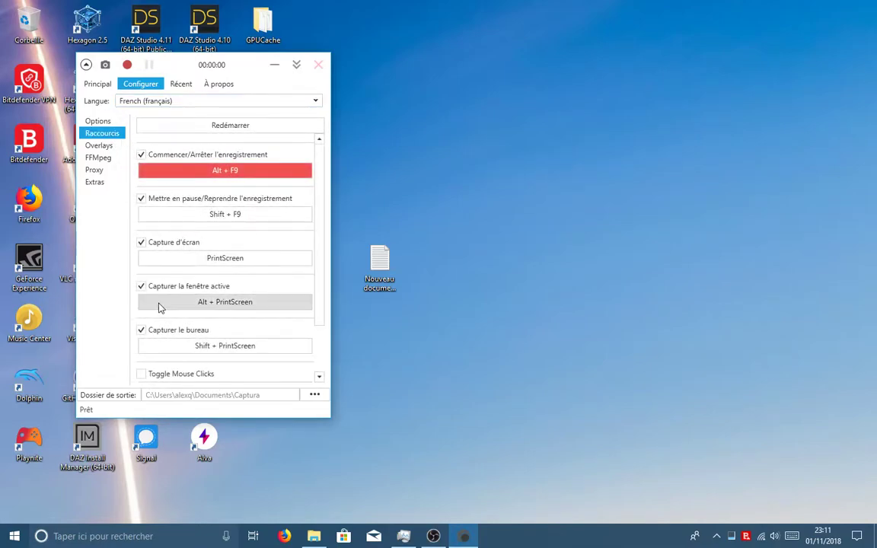
click(107, 145)
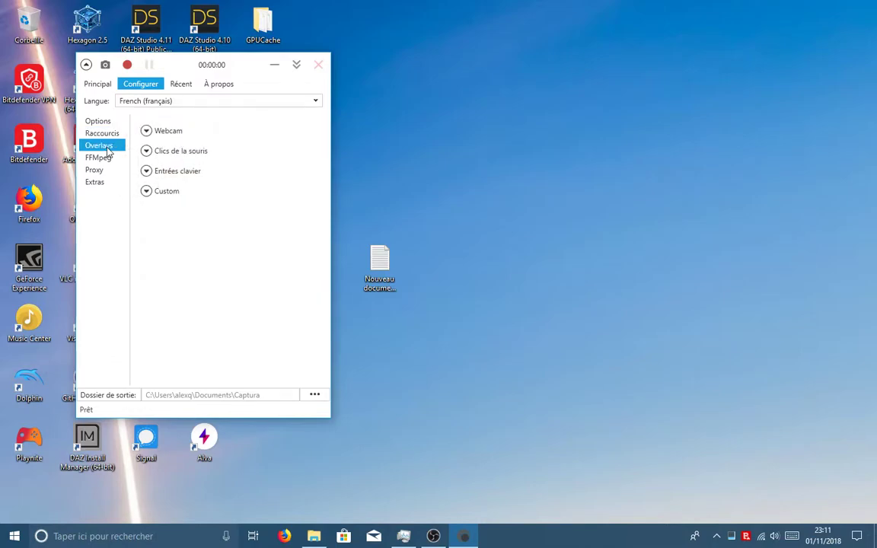
click(147, 131)
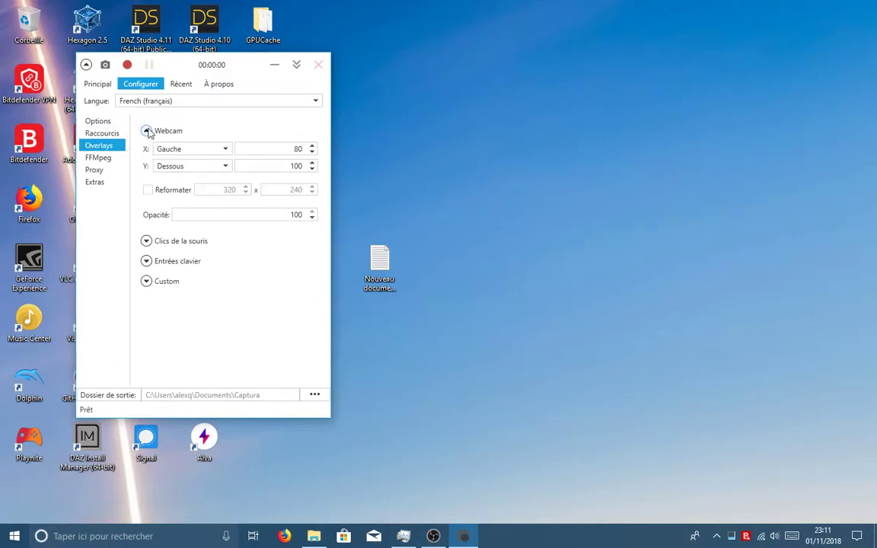
click(147, 131)
click(146, 151)
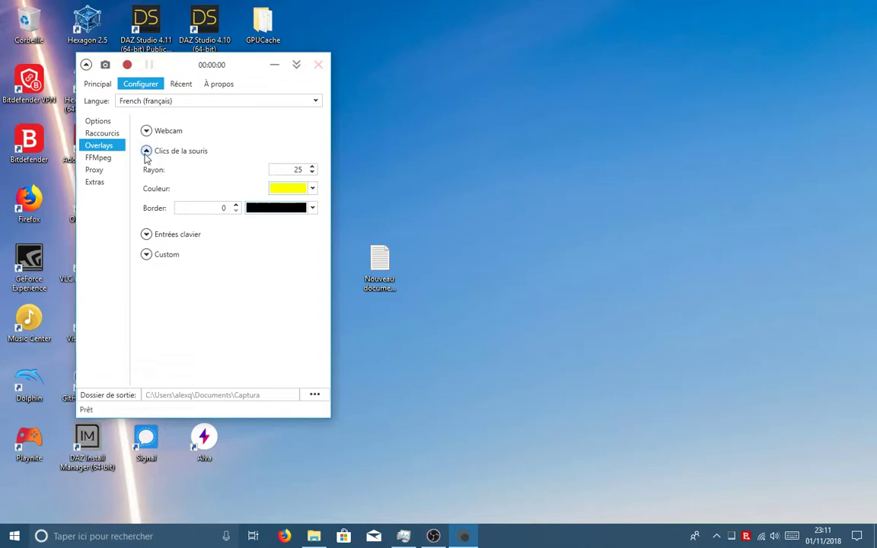
click(146, 151)
Step: Expand the keystroke overlay options, look through them, and collapse them again
click(147, 171)
click(147, 172)
click(147, 172)
scroll(169, 229, down, 1)
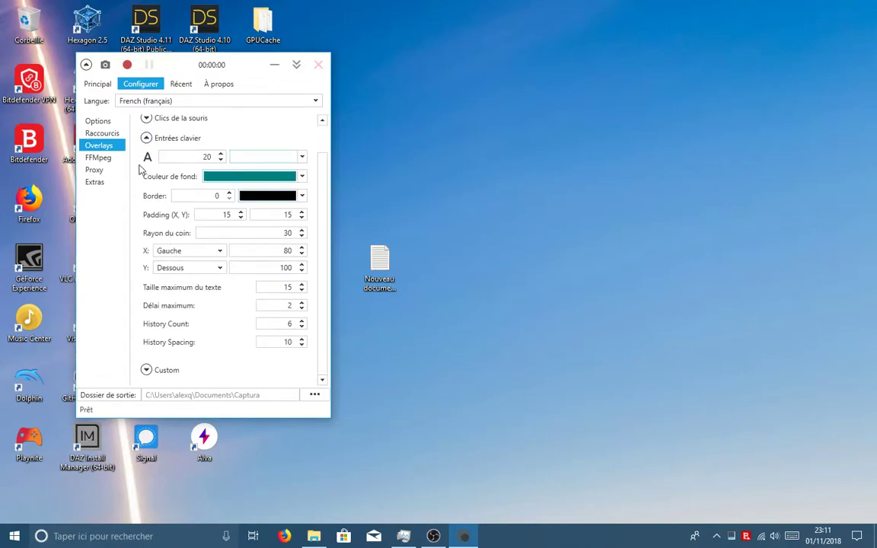
click(146, 137)
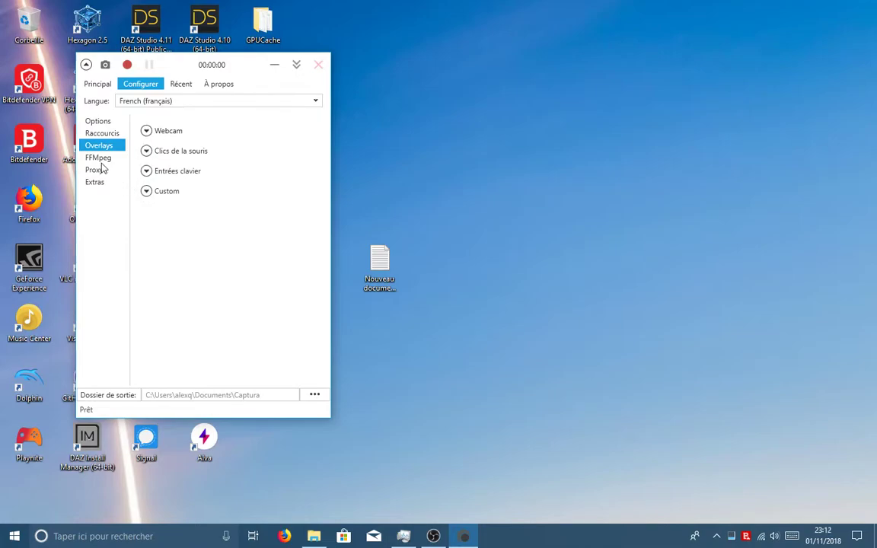
Step: Review the FFMpeg and Proxy settings, and enable the Dark Theme in the extra settings
click(106, 160)
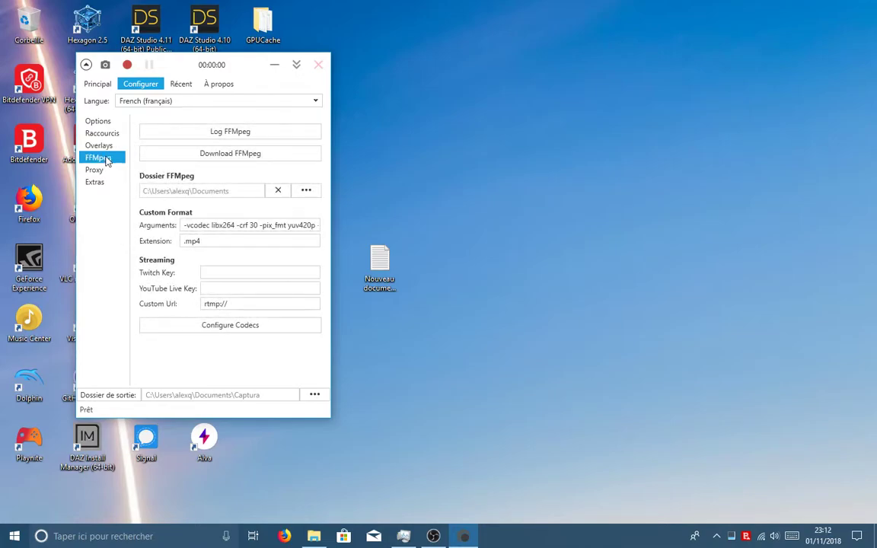
click(103, 171)
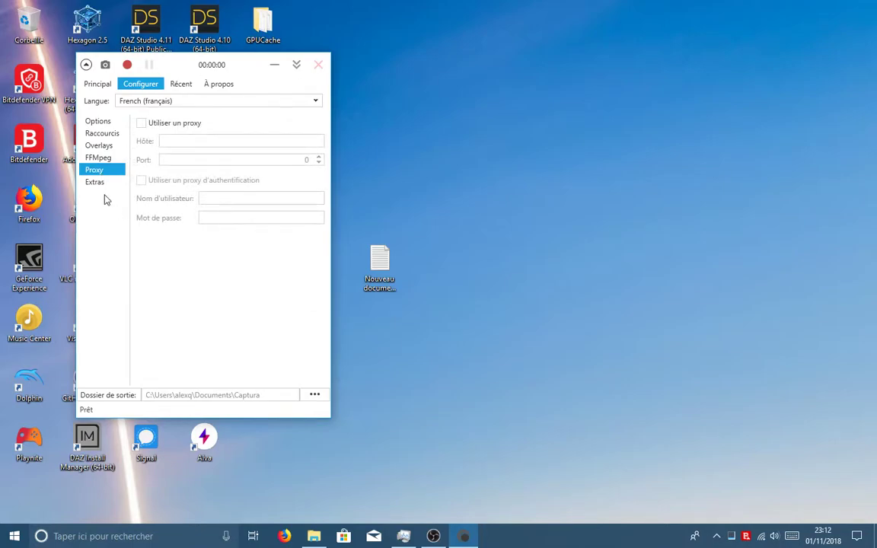
click(96, 182)
click(144, 129)
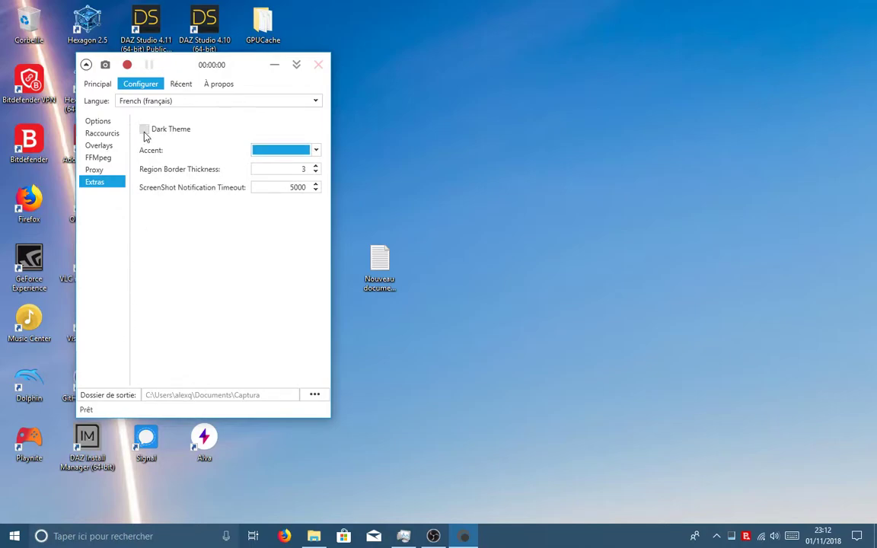
Step: View the recent items list, and open the Captura website from the program's about information in a maximized browser window
click(183, 84)
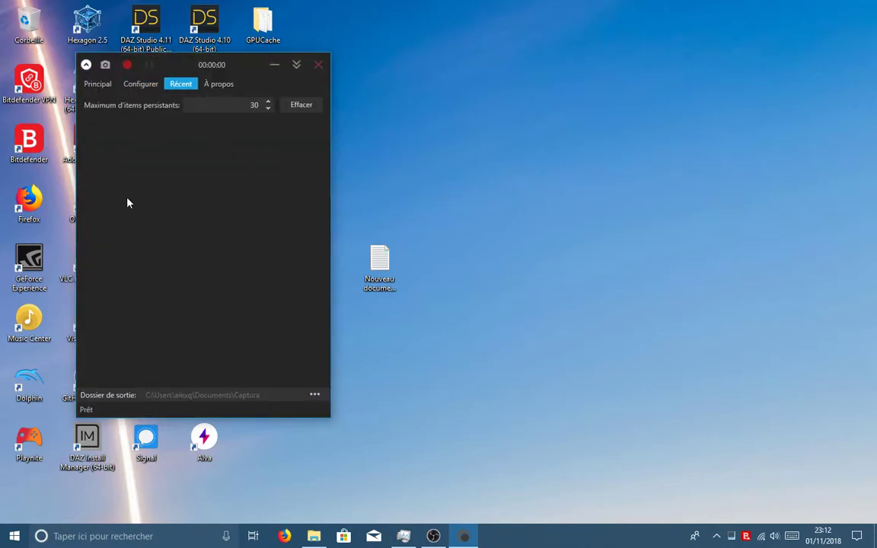
click(221, 84)
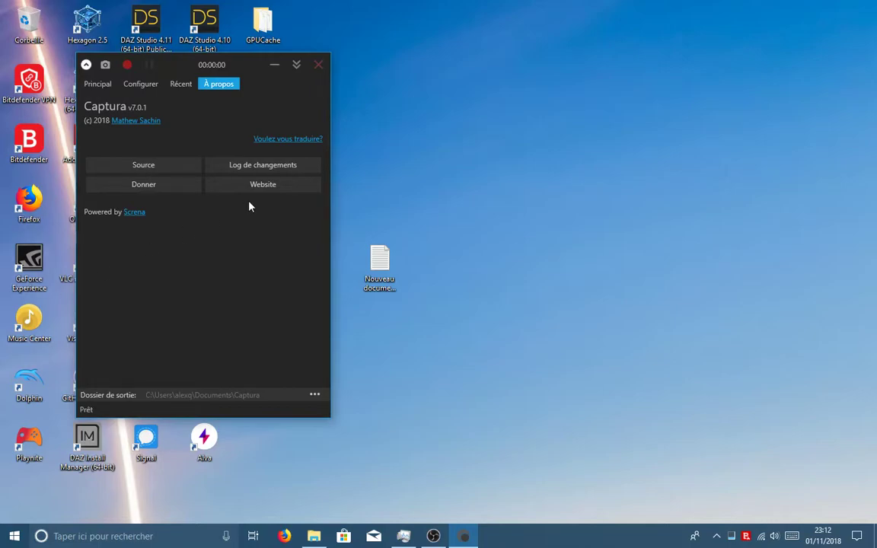
click(270, 189)
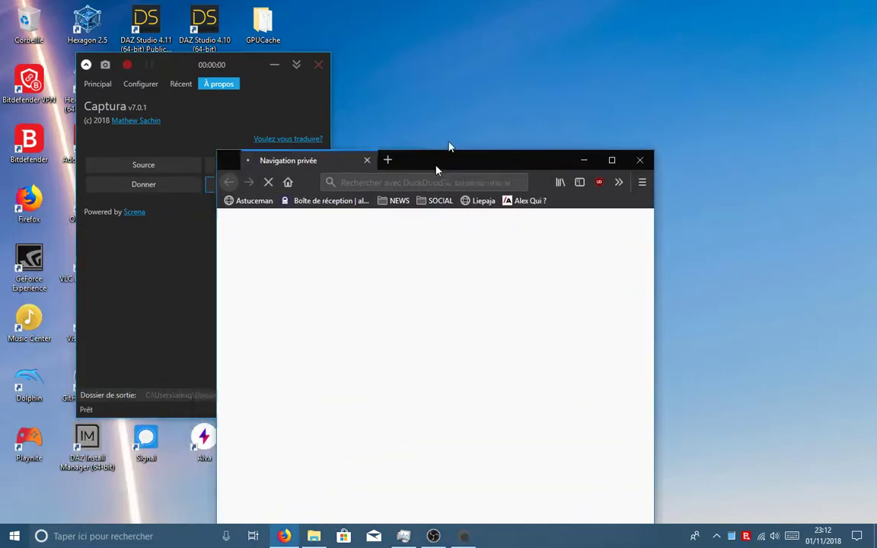
double_click(468, 70)
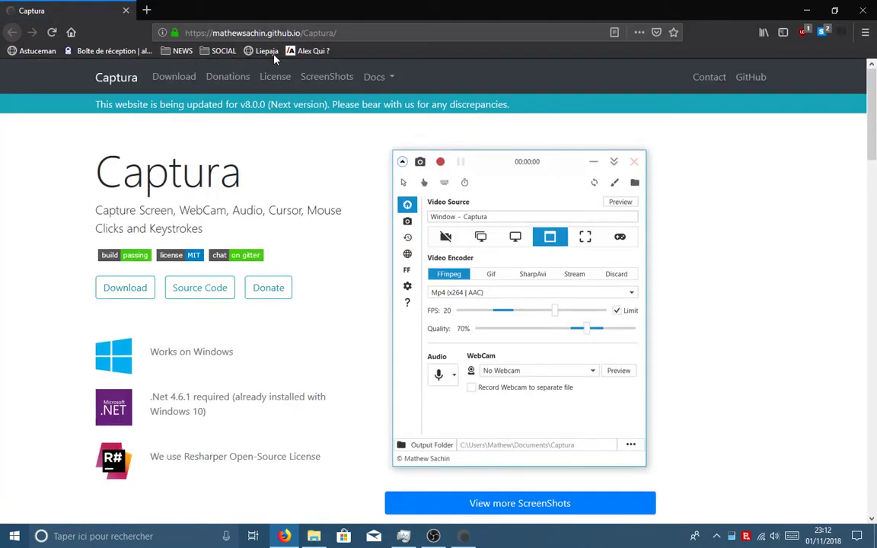
Step: Highlight the website's address and look over the Captura home page
click(189, 32)
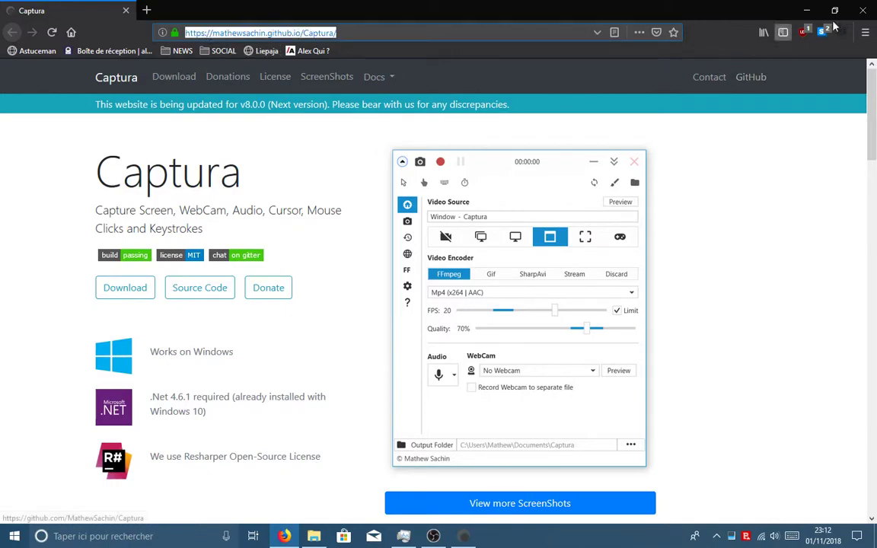
scroll(208, 313, down, 5)
scroll(229, 373, up, 5)
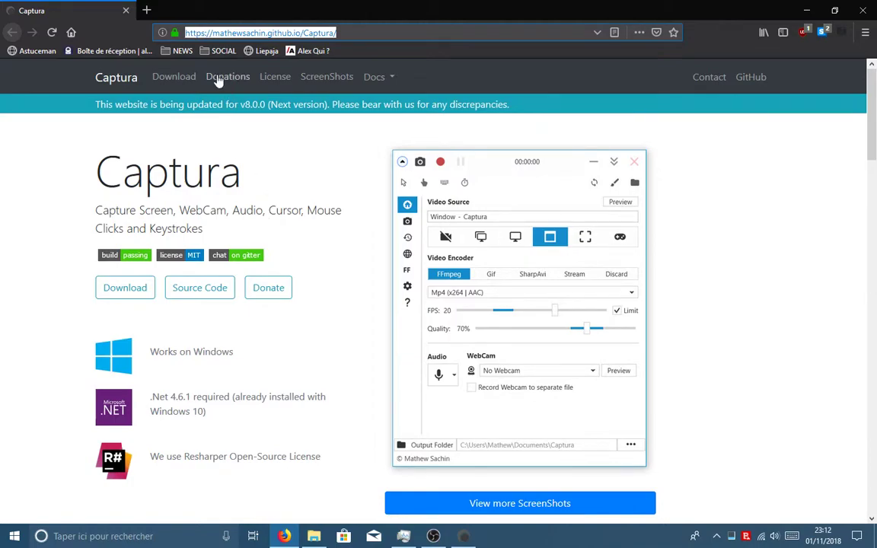
Step: Examine the installer, portable and other versions on the Captura download page, and switch the page to reader view
click(174, 76)
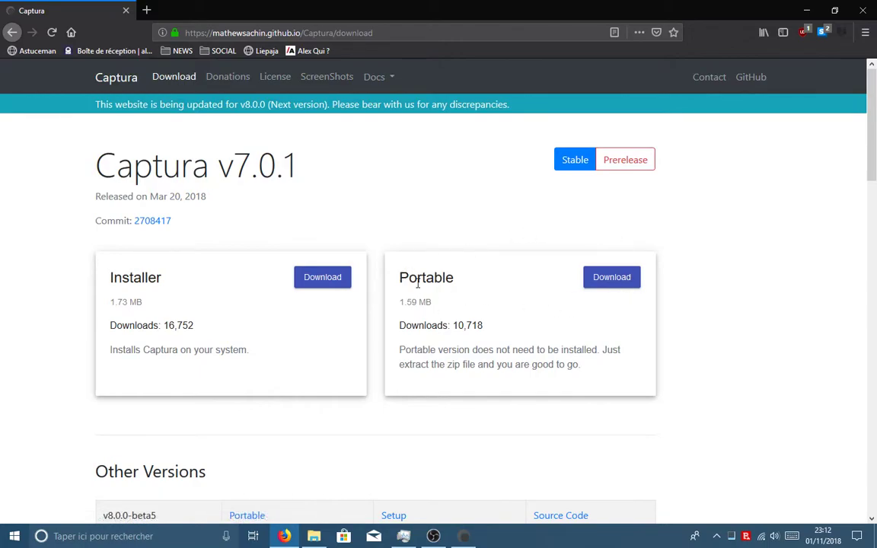
scroll(420, 293, down, 4)
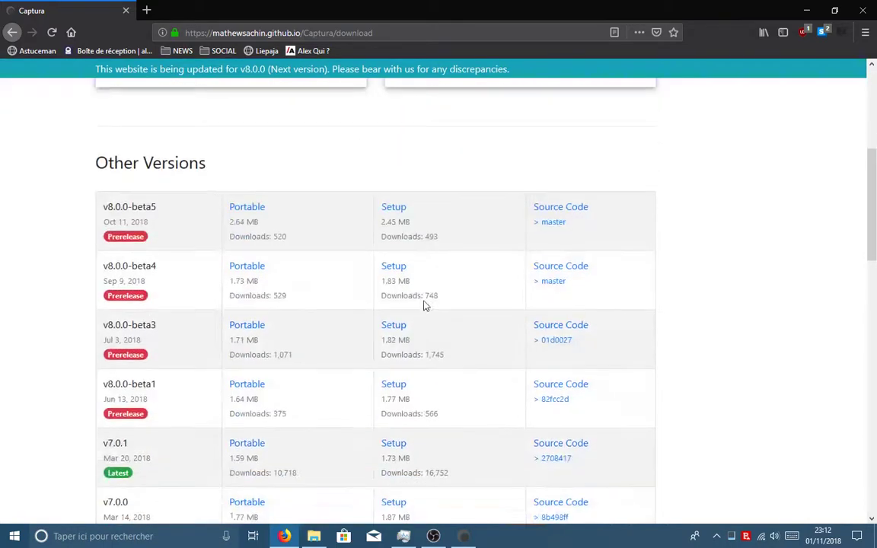
scroll(430, 327, up, 4)
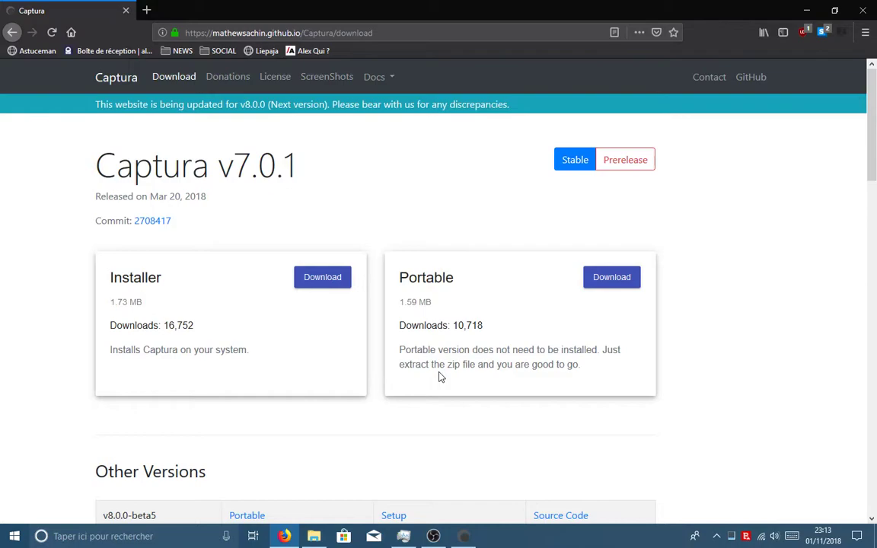
key(F9)
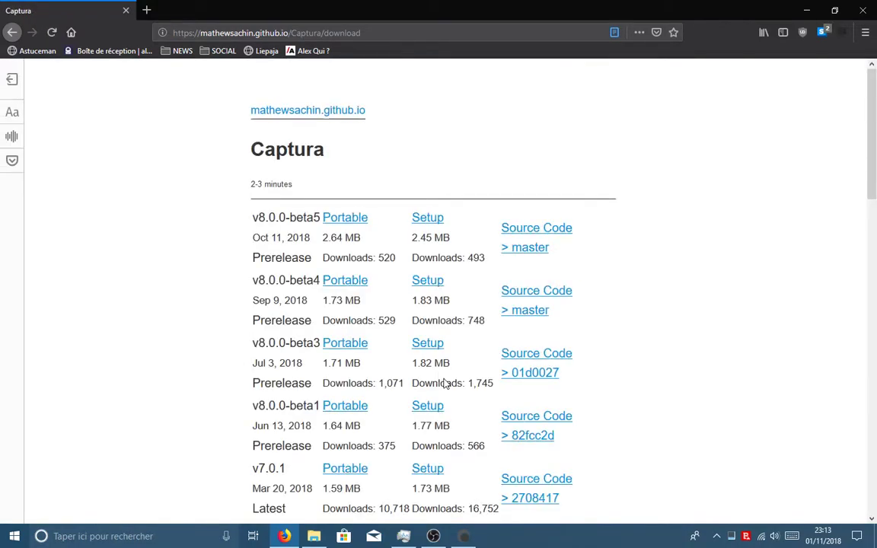